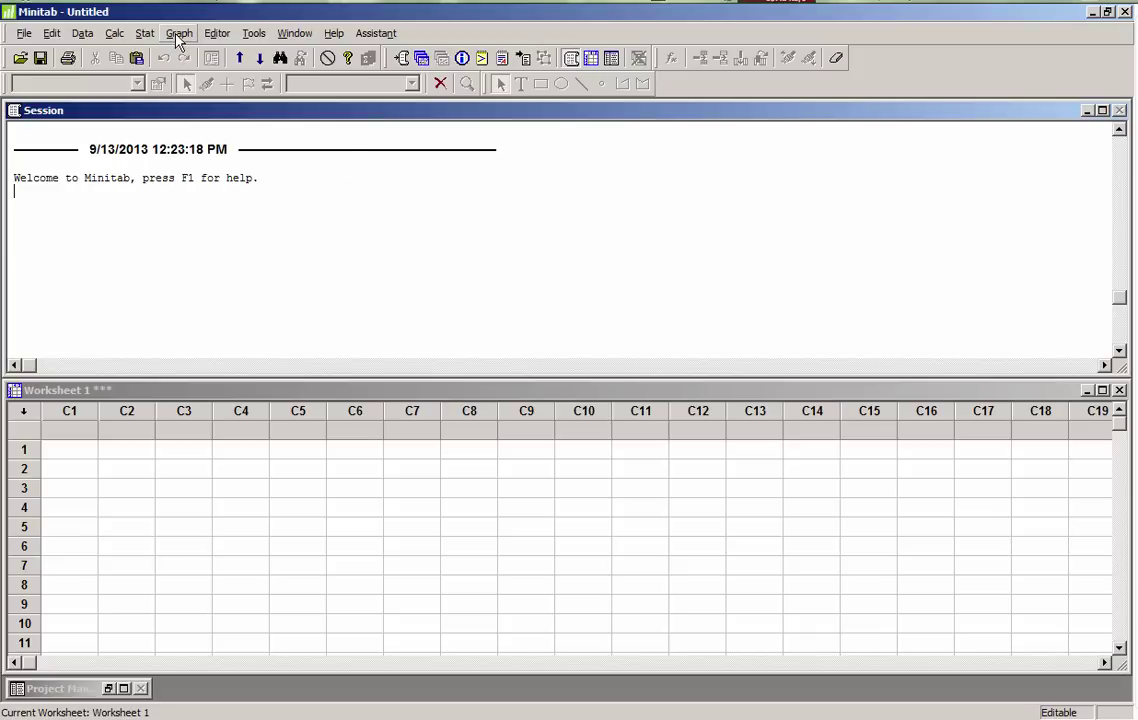
Step: Set up a single Binomial distribution plot with 10 trials and event probability 0.6
{"action": "left_click", "coordinate": [178, 38]}
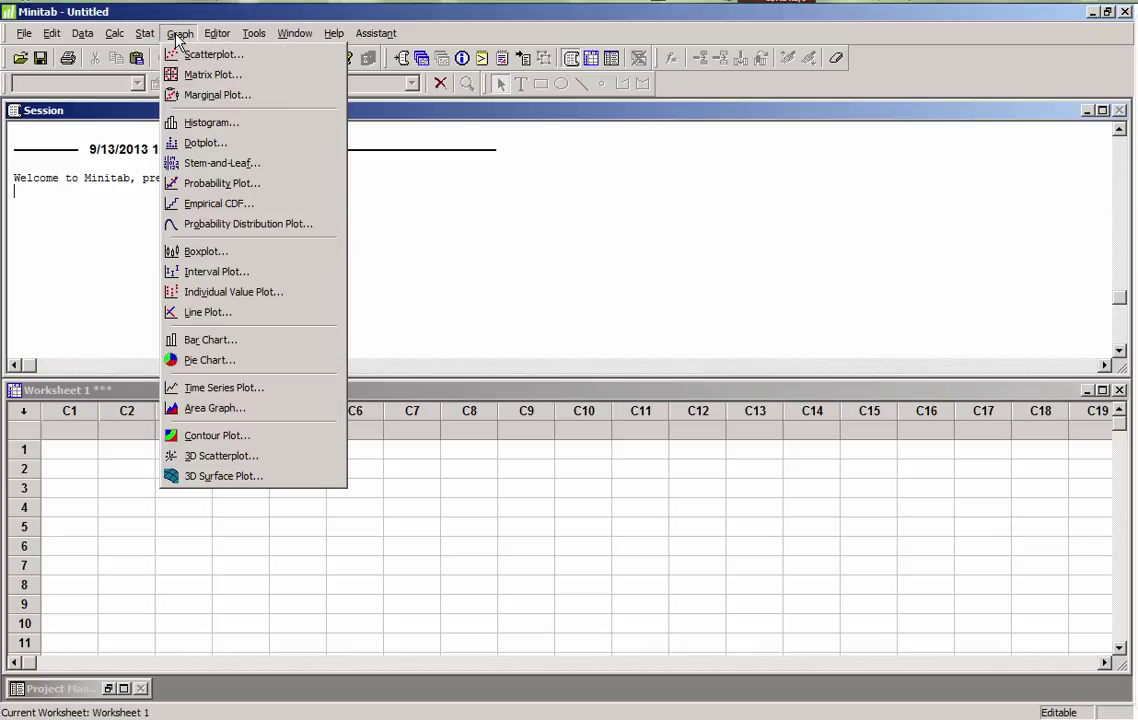
{"action": "left_click", "coordinate": [182, 228]}
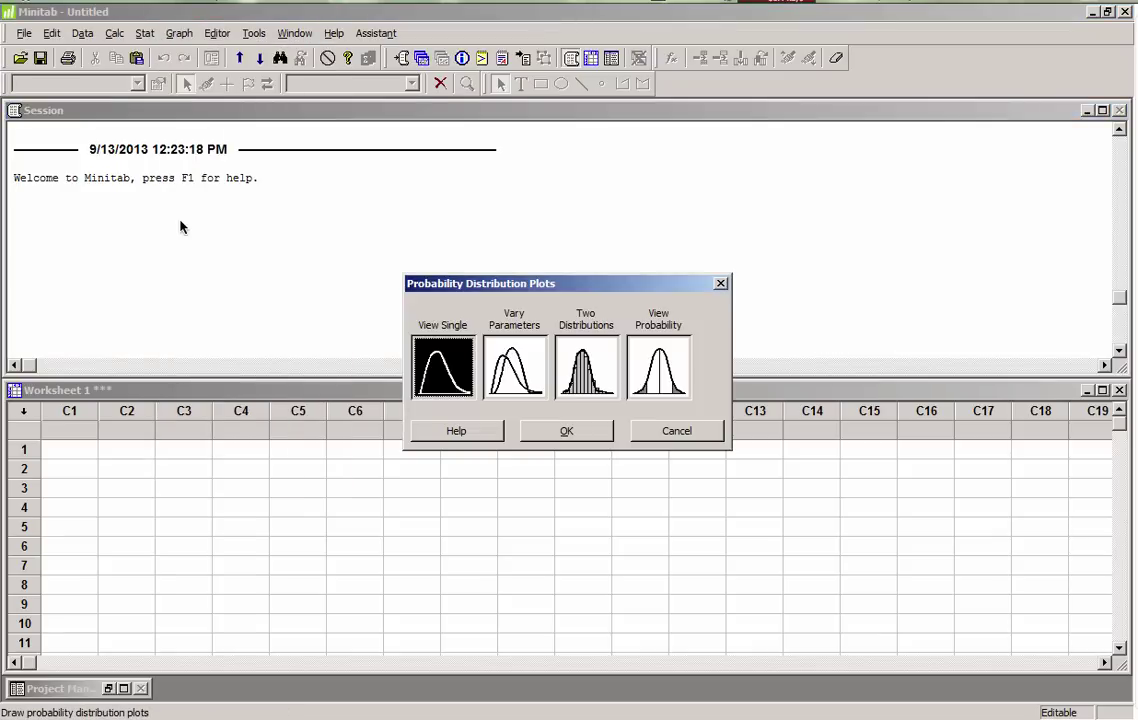
{"action": "left_click", "coordinate": [553, 432]}
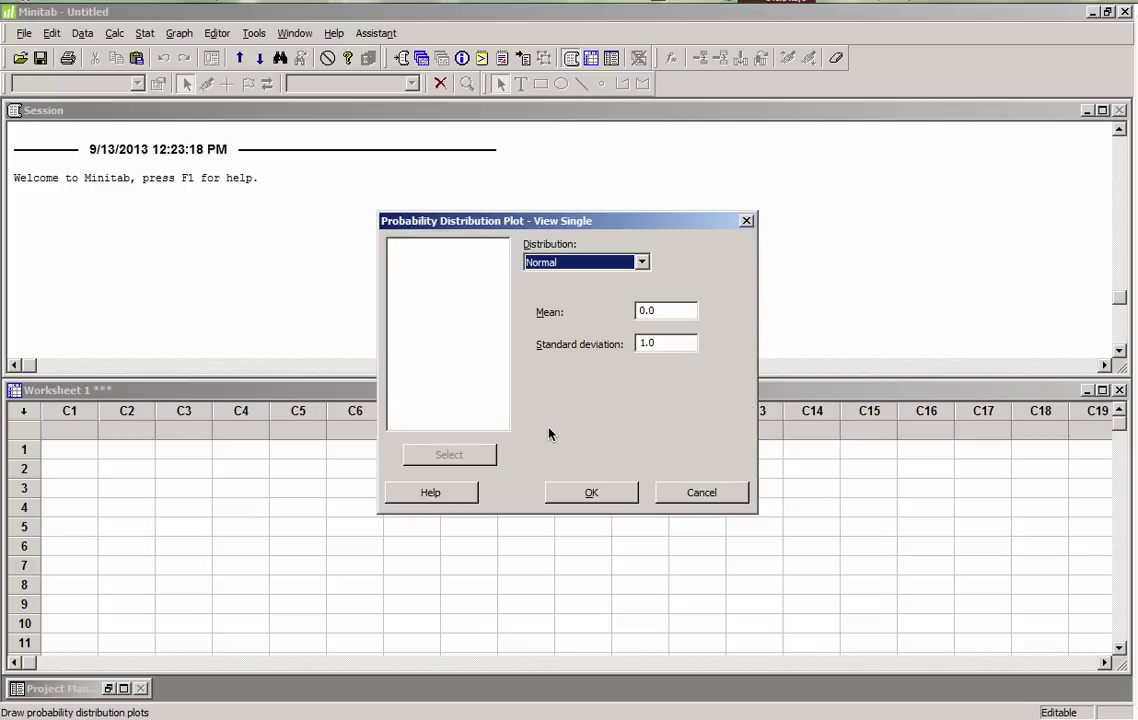
{"action": "left_click", "coordinate": [641, 262]}
{"action": "scroll", "coordinate": [596, 331], "scroll_direction": "up", "scroll_amount": 1}
{"action": "scroll", "coordinate": [594, 330], "scroll_direction": "up", "scroll_amount": 2}
{"action": "scroll", "coordinate": [594, 330], "scroll_direction": "up", "scroll_amount": 1}
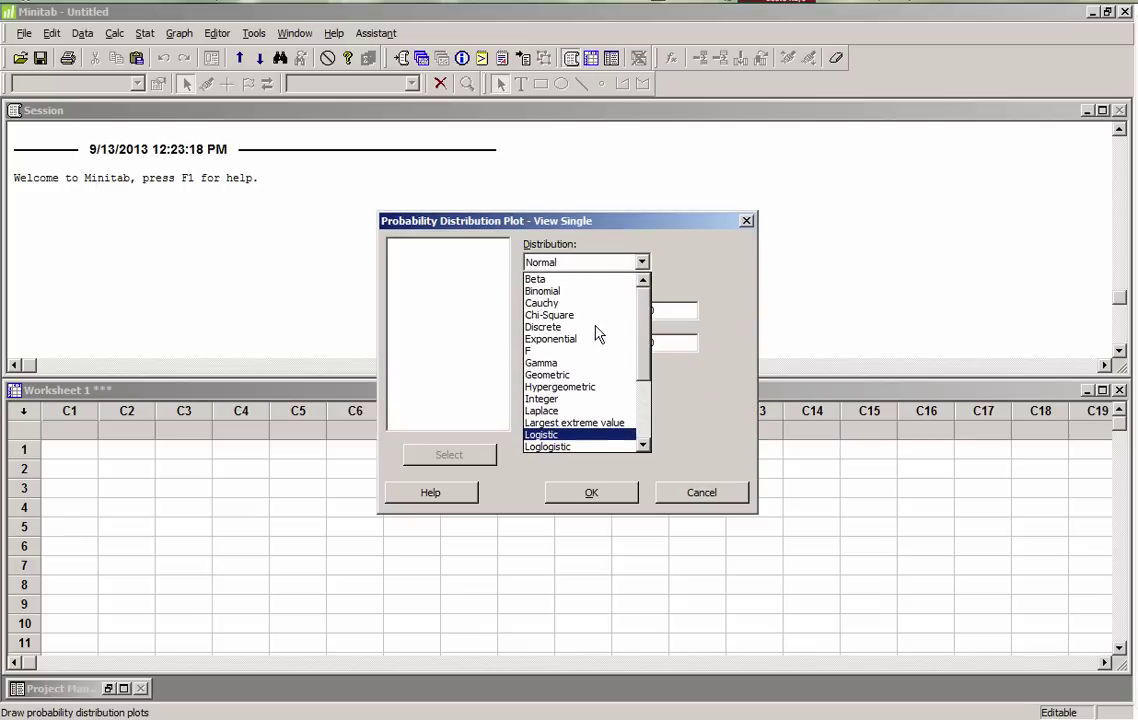
{"action": "left_click", "coordinate": [558, 291]}
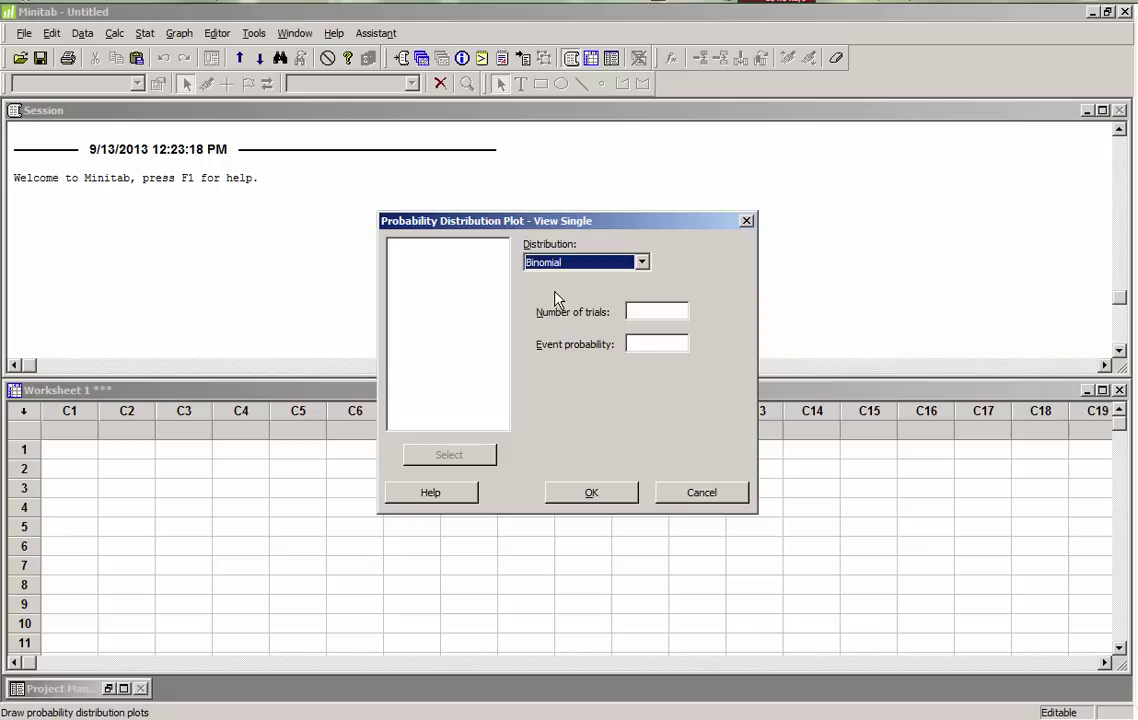
{"action": "left_click", "coordinate": [633, 311]}
{"action": "type", "text": "10"}
{"action": "left_click", "coordinate": [643, 344]}
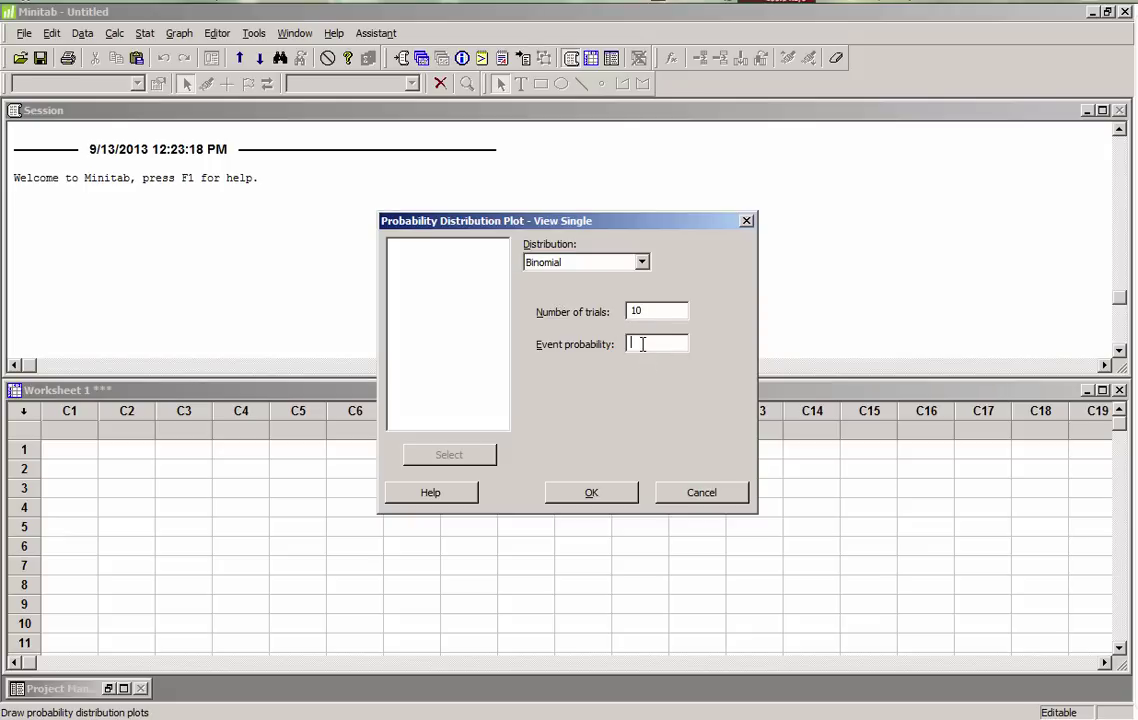
{"action": "type", "text": ".6"}
Step: Draw the binomial n=10, p=0.6 plot, then bring Worksheet 1 back to the front
{"action": "left_click", "coordinate": [589, 494]}
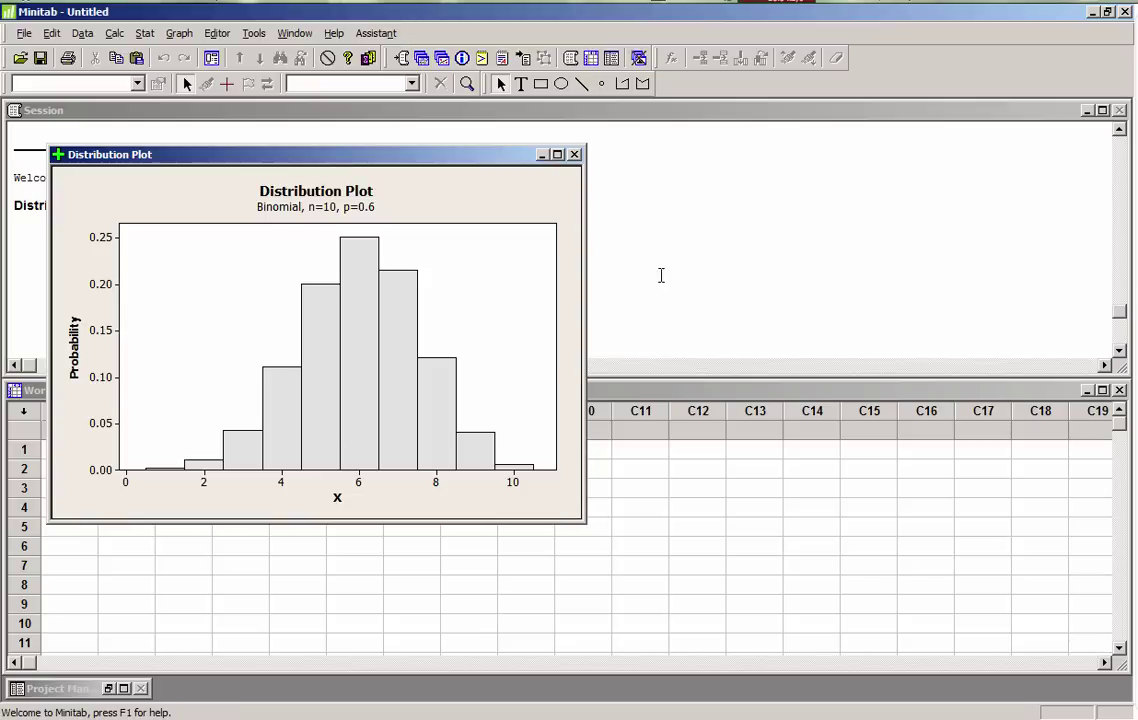
{"action": "left_click", "coordinate": [684, 392]}
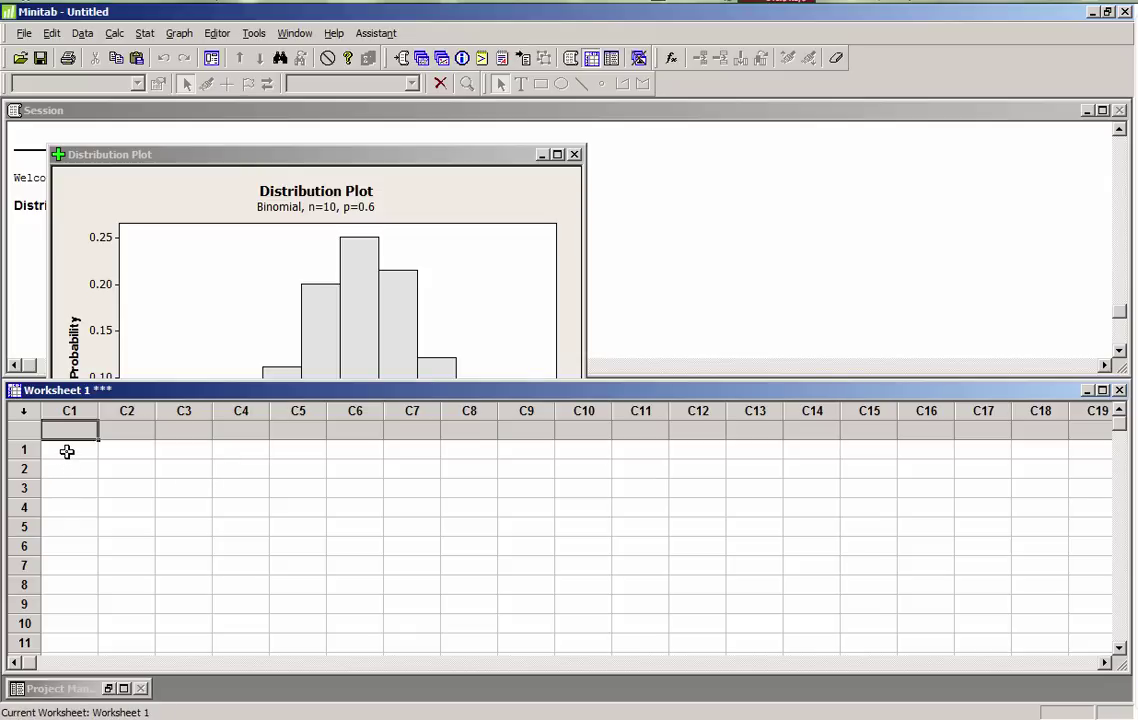
Step: Name column C1 'x' and enter the values 0 through 10 down it
{"action": "type", "text": "x"}
{"action": "key", "text": "Return"}
{"action": "type", "text": "0"}
{"action": "key", "text": "Return"}
{"action": "type", "text": "1"}
{"action": "key", "text": "Return"}
{"action": "type", "text": "2"}
{"action": "key", "text": "Return"}
{"action": "type", "text": "3"}
{"action": "key", "text": "Return"}
{"action": "type", "text": "4"}
{"action": "key", "text": "Return"}
{"action": "type", "text": "5"}
{"action": "key", "text": "Return"}
{"action": "type", "text": "6"}
{"action": "key", "text": "Return"}
{"action": "type", "text": "7"}
{"action": "key", "text": "Return"}
{"action": "type", "text": "8"}
{"action": "key", "text": "Return"}
{"action": "type", "text": "9"}
{"action": "key", "text": "Return"}
{"action": "type", "text": "10"}
{"action": "key", "text": "Return"}
Step: Name column C2 'p(x)'
{"action": "left_click", "coordinate": [120, 430]}
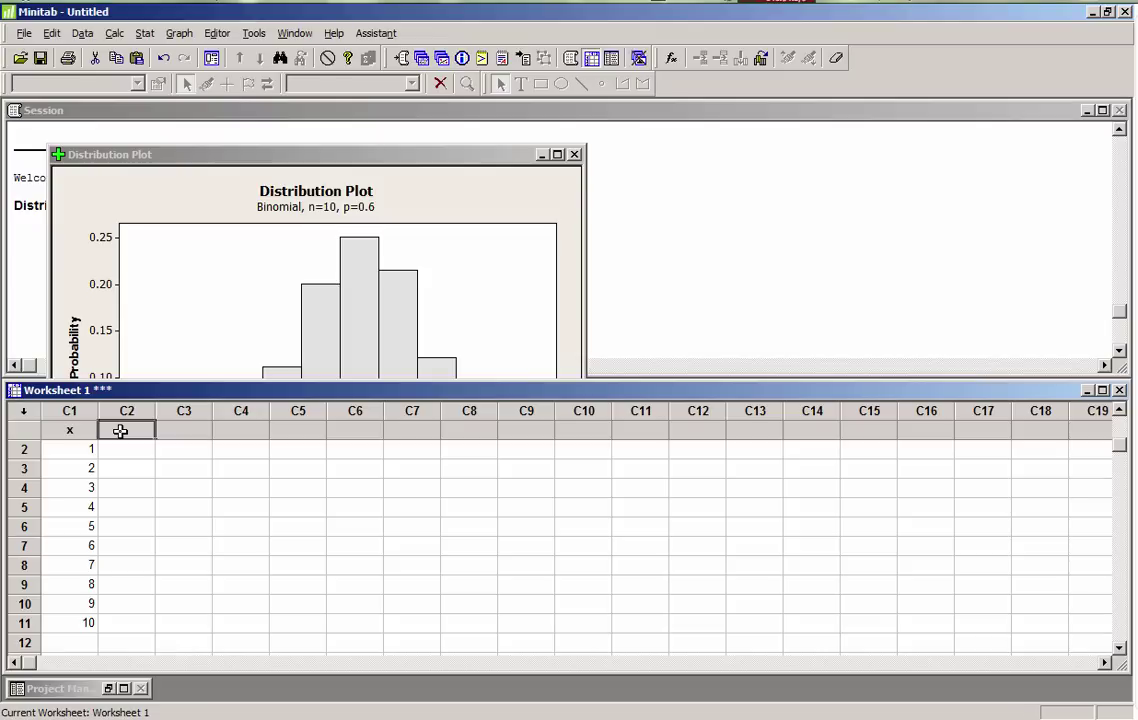
{"action": "type", "text": "p(x)"}
{"action": "key", "text": "Return"}
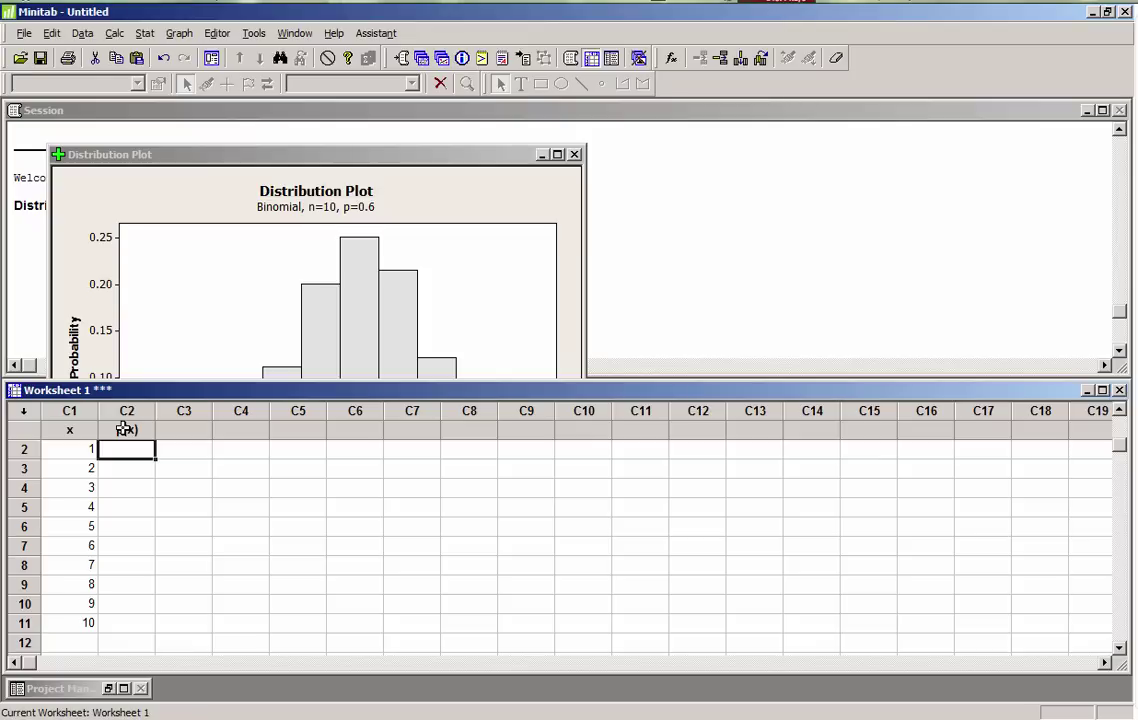
Step: Set up a Binomial probability calculation with 10 trials and event probability 0.6
{"action": "left_click", "coordinate": [110, 35]}
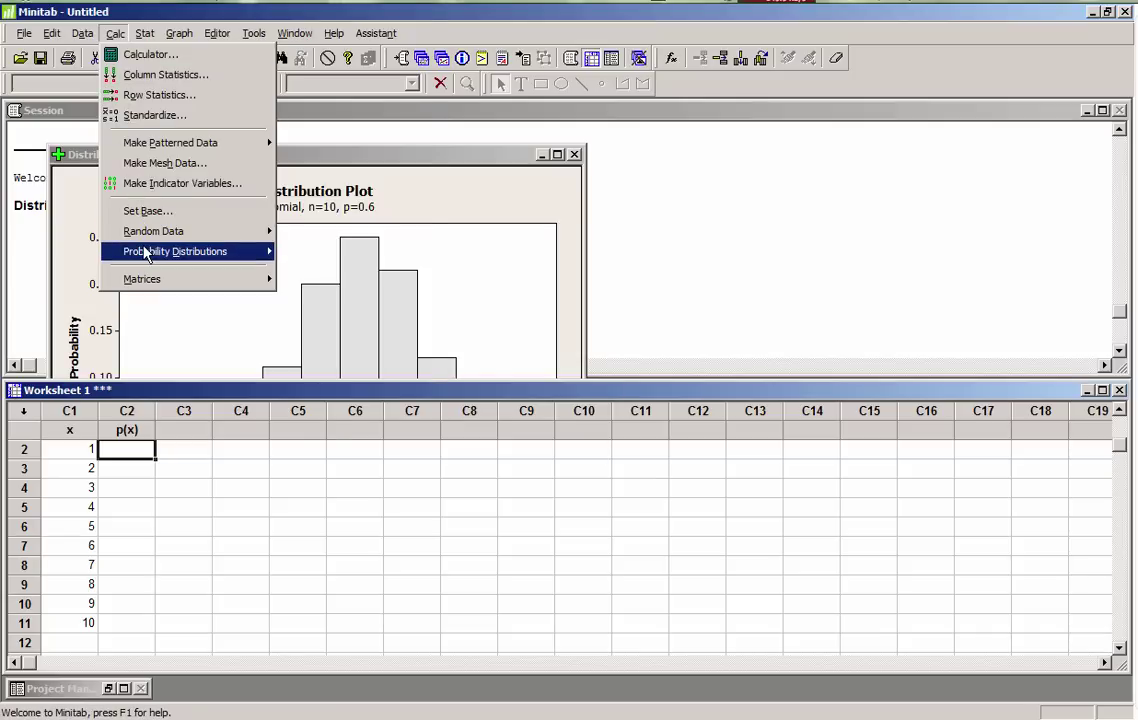
{"action": "mouse_move", "coordinate": [175, 251]}
{"action": "left_click", "coordinate": [323, 127]}
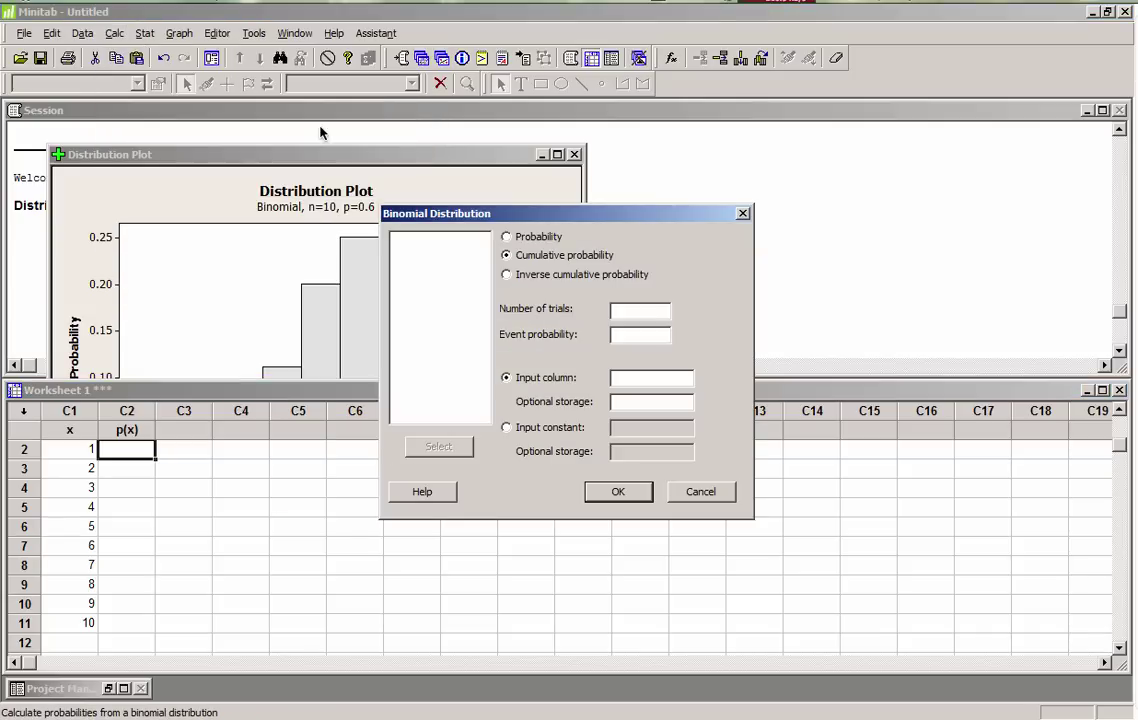
{"action": "left_click", "coordinate": [506, 237]}
{"action": "left_click", "coordinate": [620, 312]}
{"action": "type", "text": "10"}
{"action": "left_click", "coordinate": [625, 335]}
{"action": "type", "text": ".6"}
Step: Use column x as input and store the binomial probabilities in p(x)
{"action": "left_click", "coordinate": [619, 378]}
{"action": "left_click", "coordinate": [400, 243]}
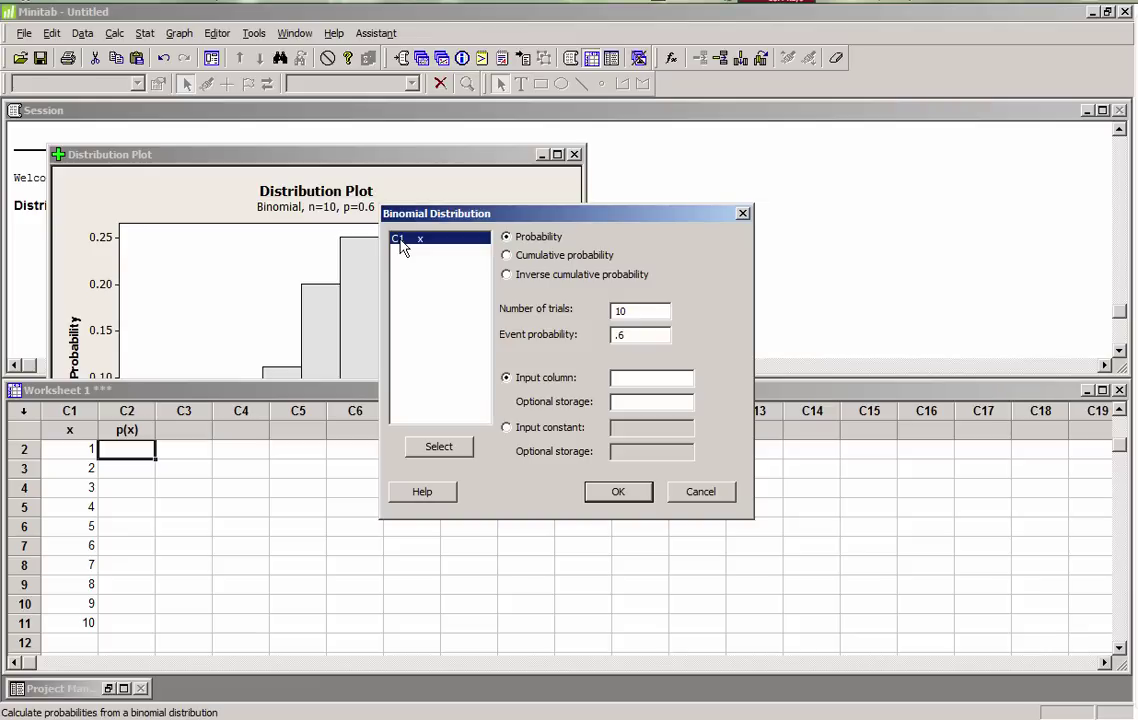
{"action": "left_click", "coordinate": [440, 447]}
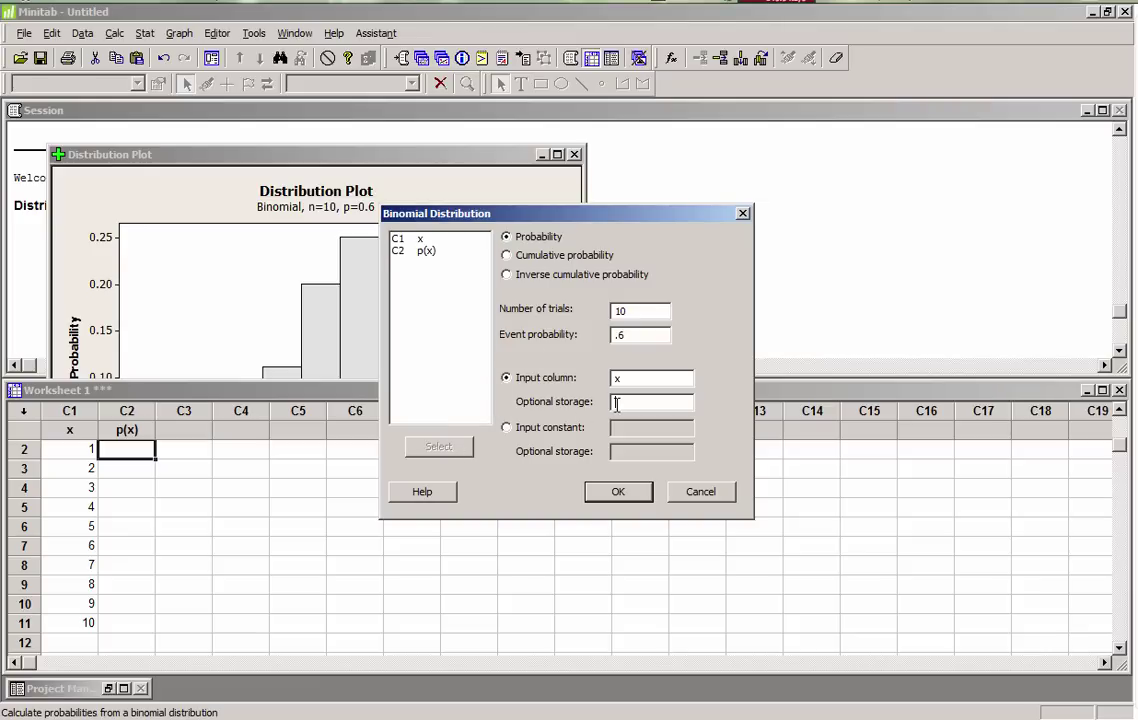
{"action": "left_click", "coordinate": [427, 252]}
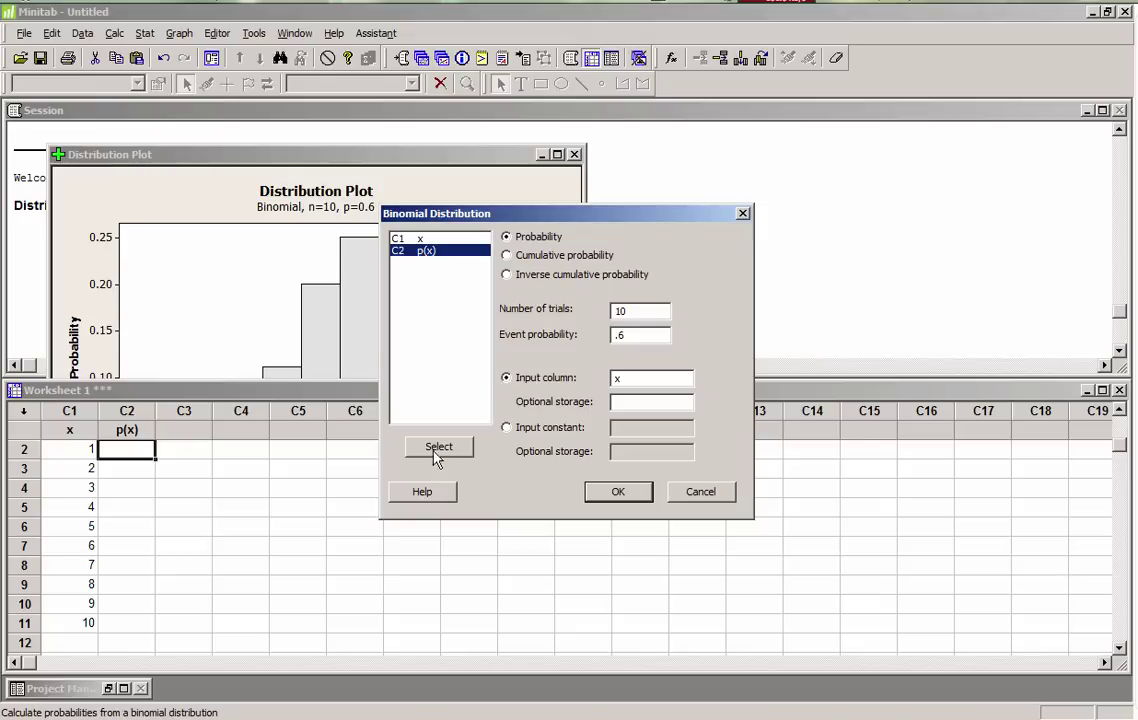
{"action": "left_click", "coordinate": [436, 452]}
{"action": "left_click", "coordinate": [604, 491]}
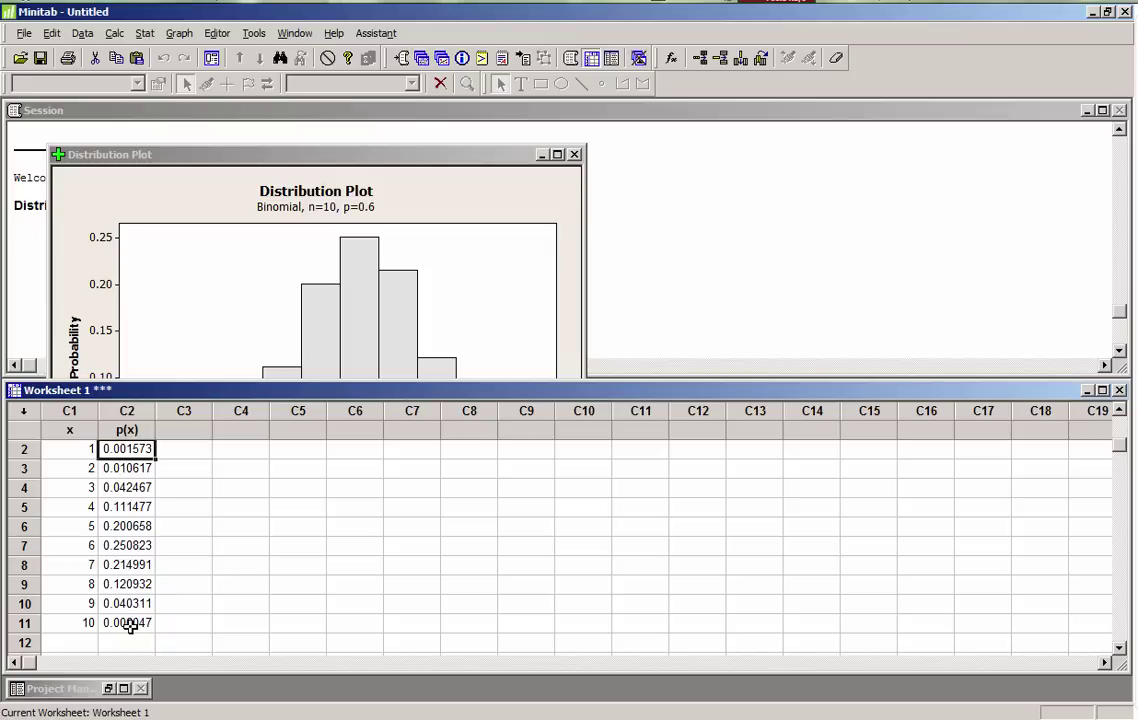
{"action": "left_click", "coordinate": [264, 157]}
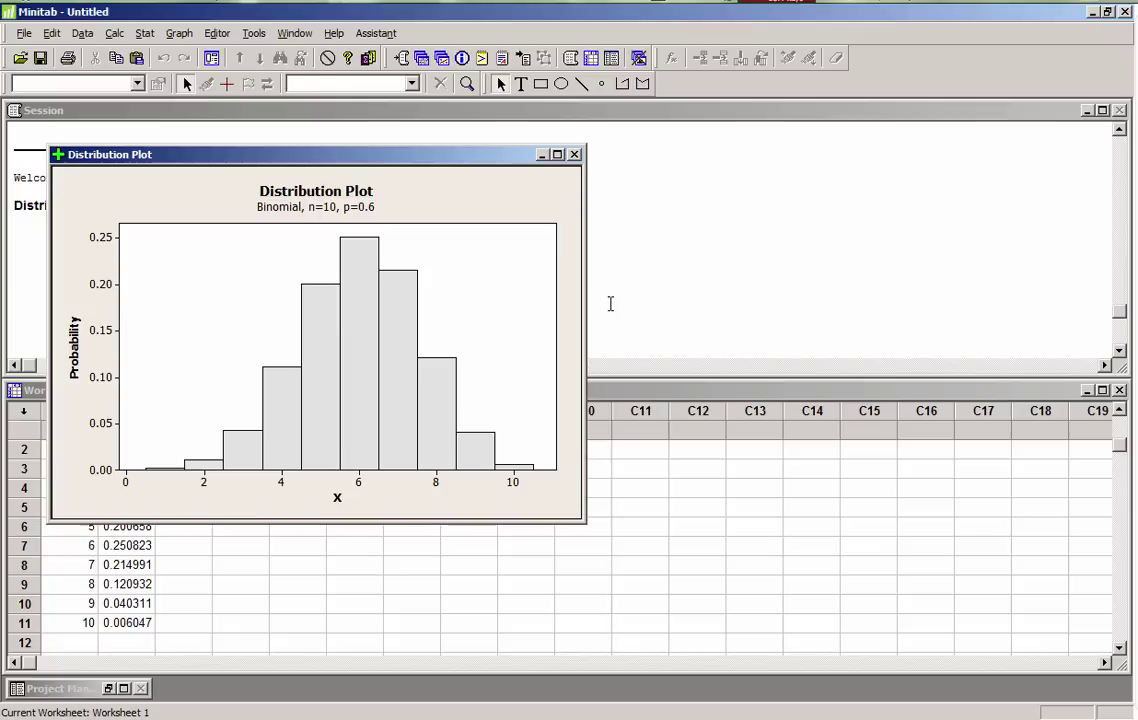
{"action": "left_click", "coordinate": [648, 397]}
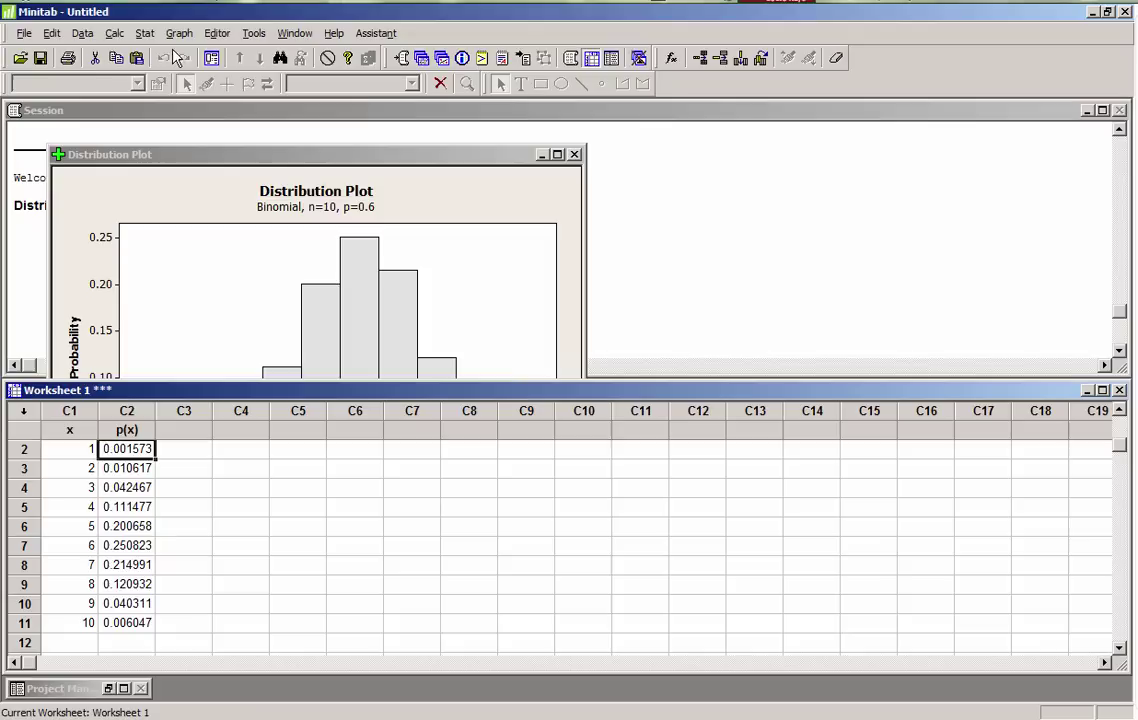
Step: Choose a Simple bar chart whose bars represent values from a table
{"action": "left_click", "coordinate": [179, 33]}
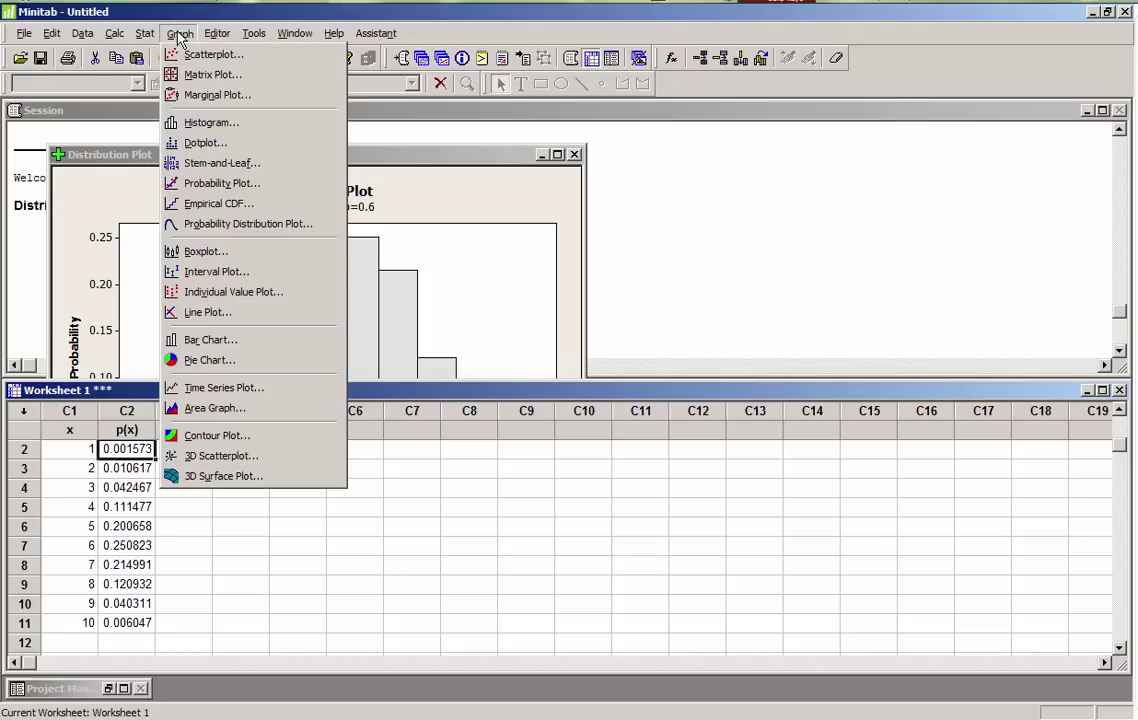
{"action": "left_click", "coordinate": [196, 341]}
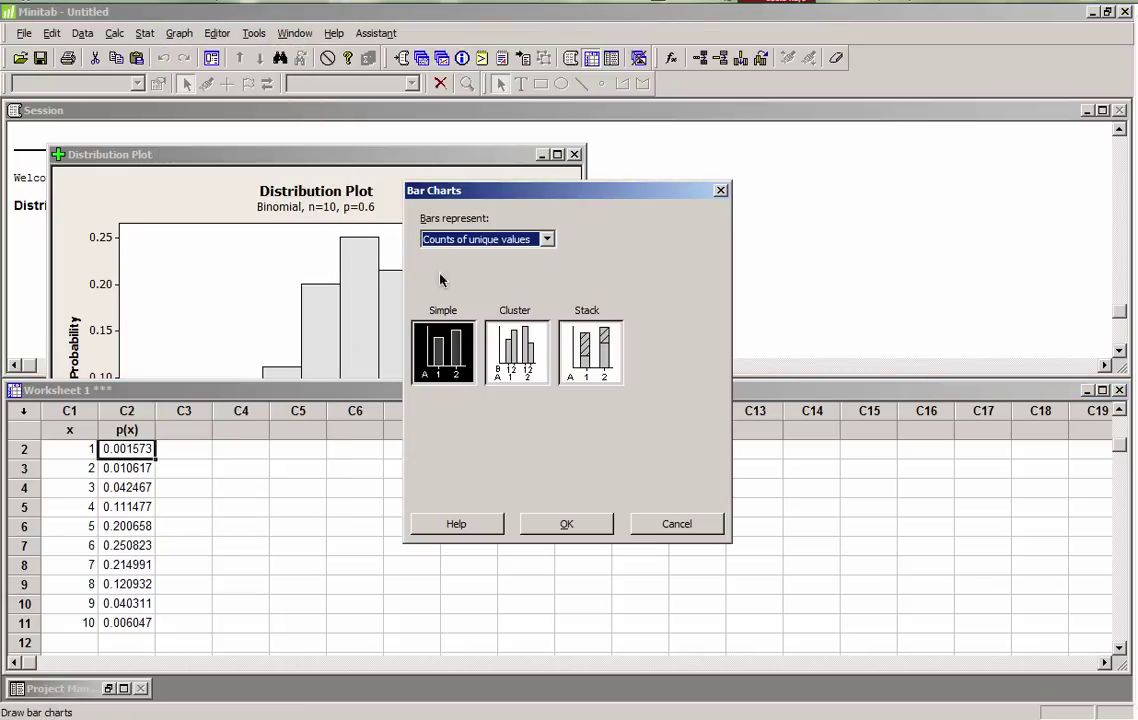
{"action": "left_click", "coordinate": [547, 240]}
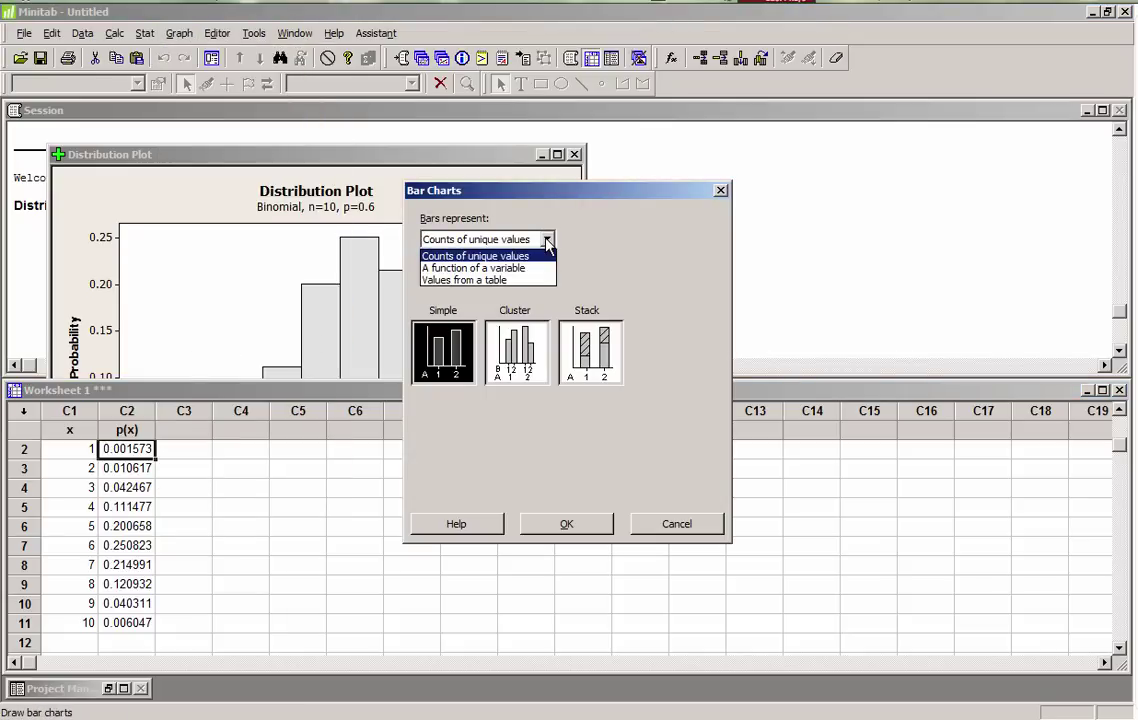
{"action": "left_click", "coordinate": [524, 284]}
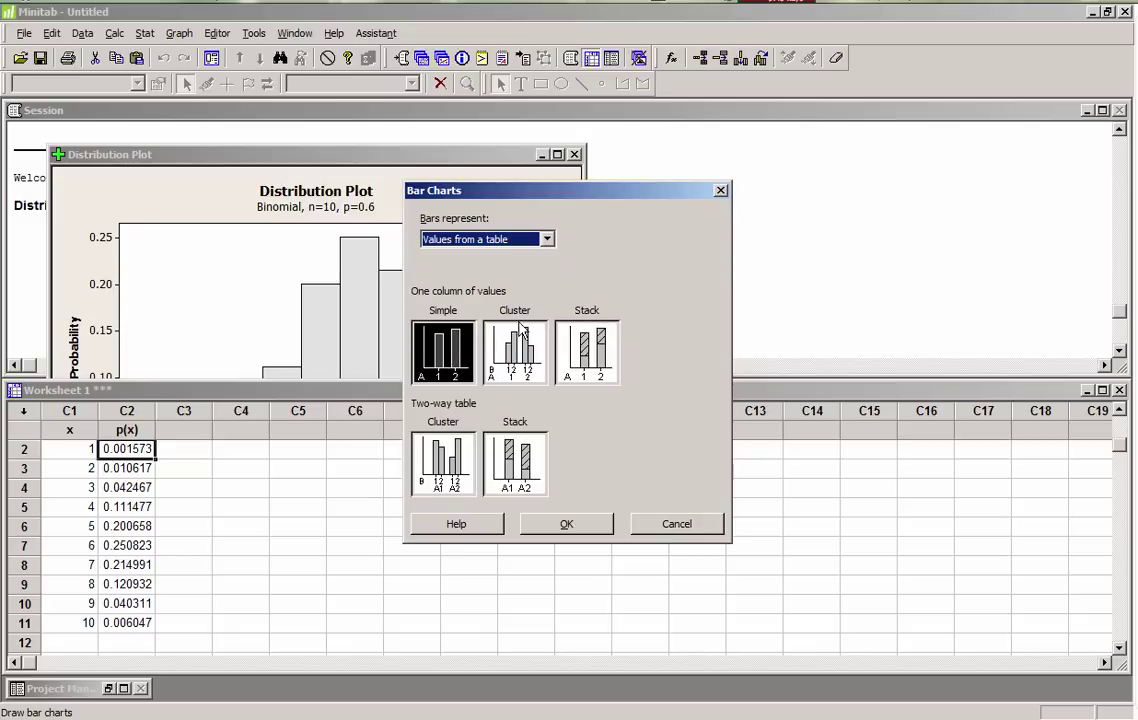
{"action": "left_click", "coordinate": [542, 526]}
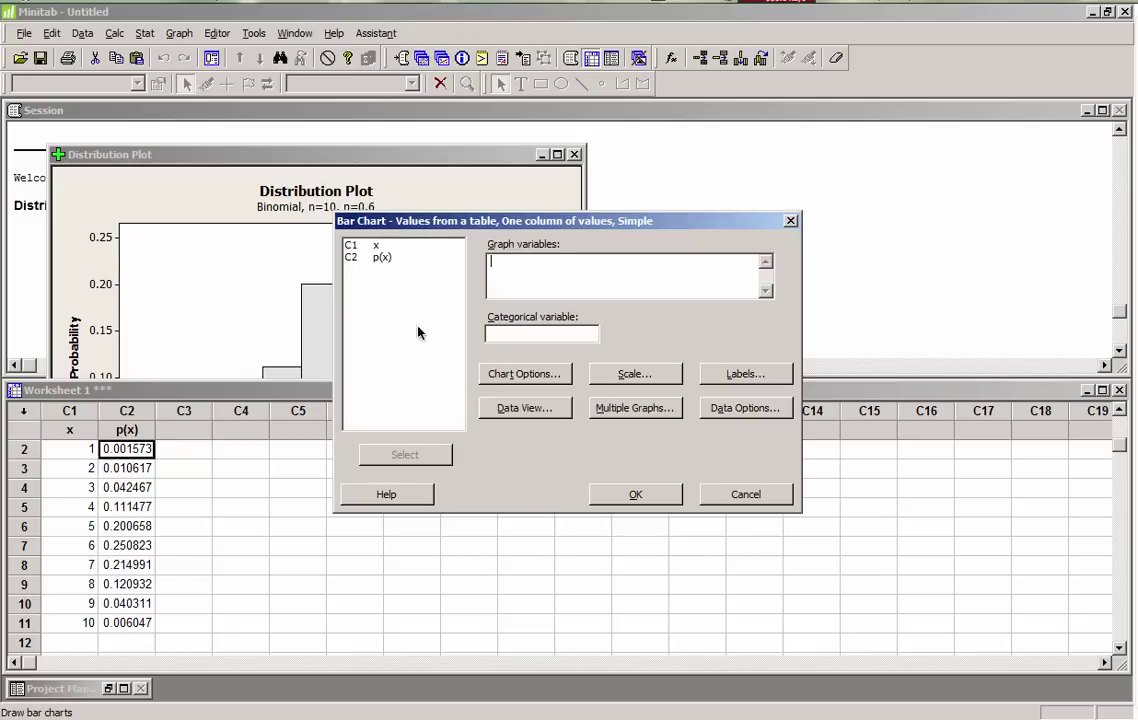
Step: Chart p(x) as the graph variable with x as the categorical variable
{"action": "left_click", "coordinate": [378, 258]}
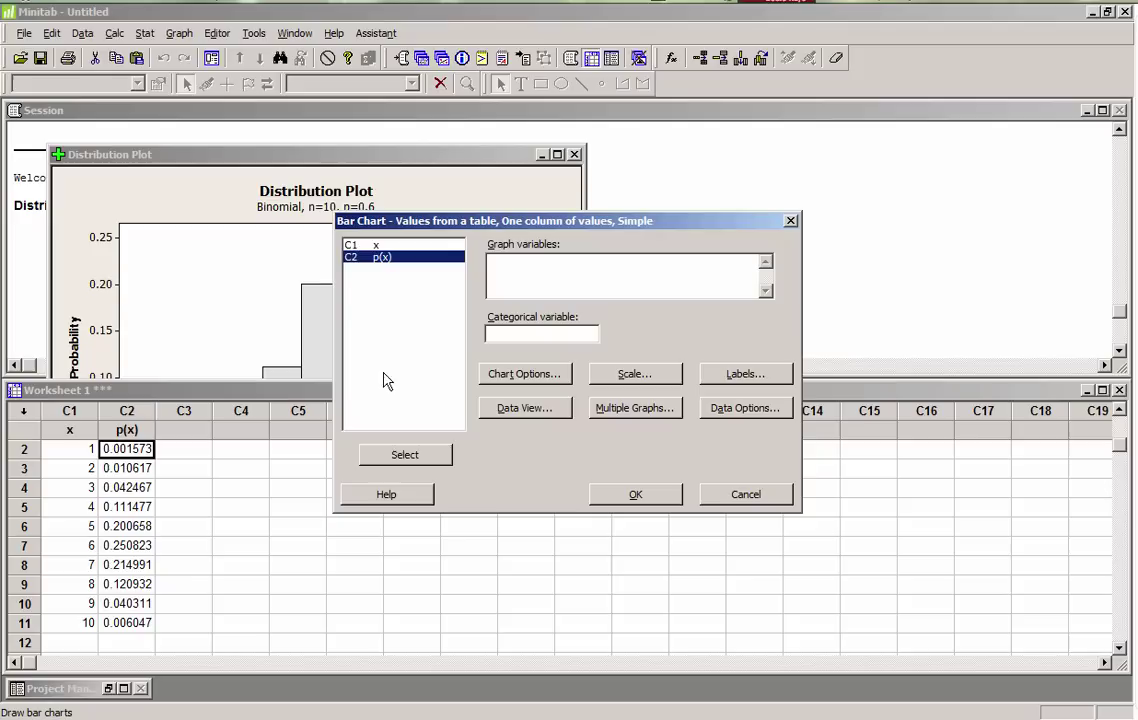
{"action": "left_click", "coordinate": [394, 461]}
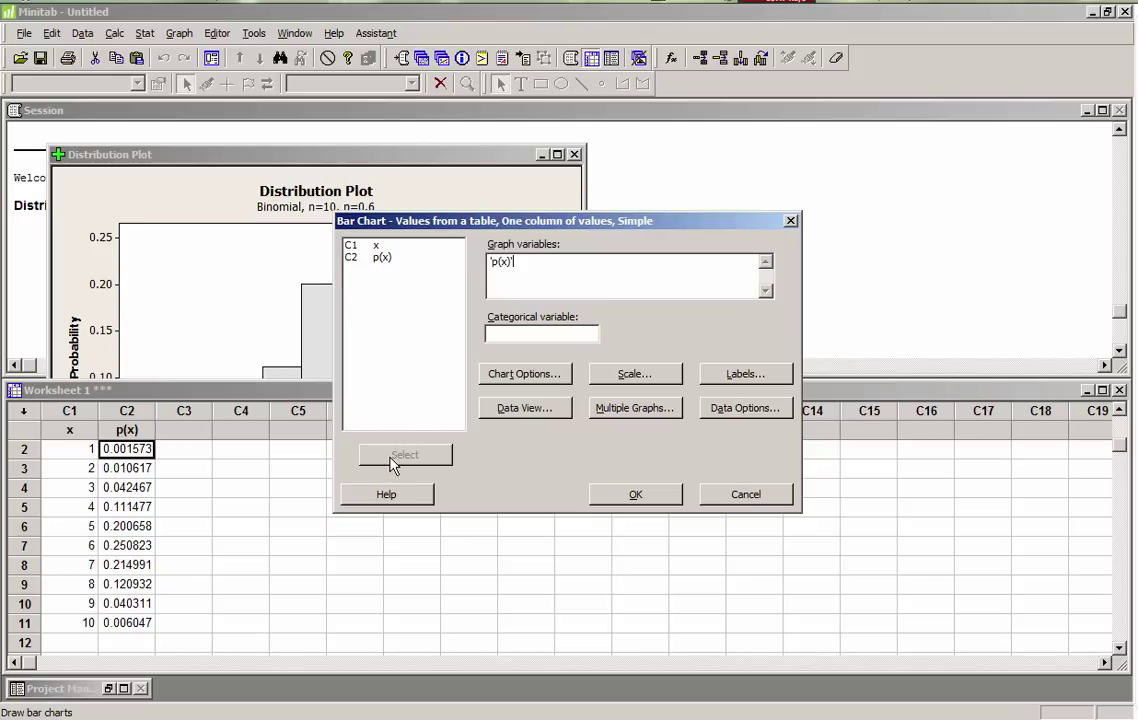
{"action": "left_click", "coordinate": [492, 335]}
{"action": "left_click", "coordinate": [369, 246]}
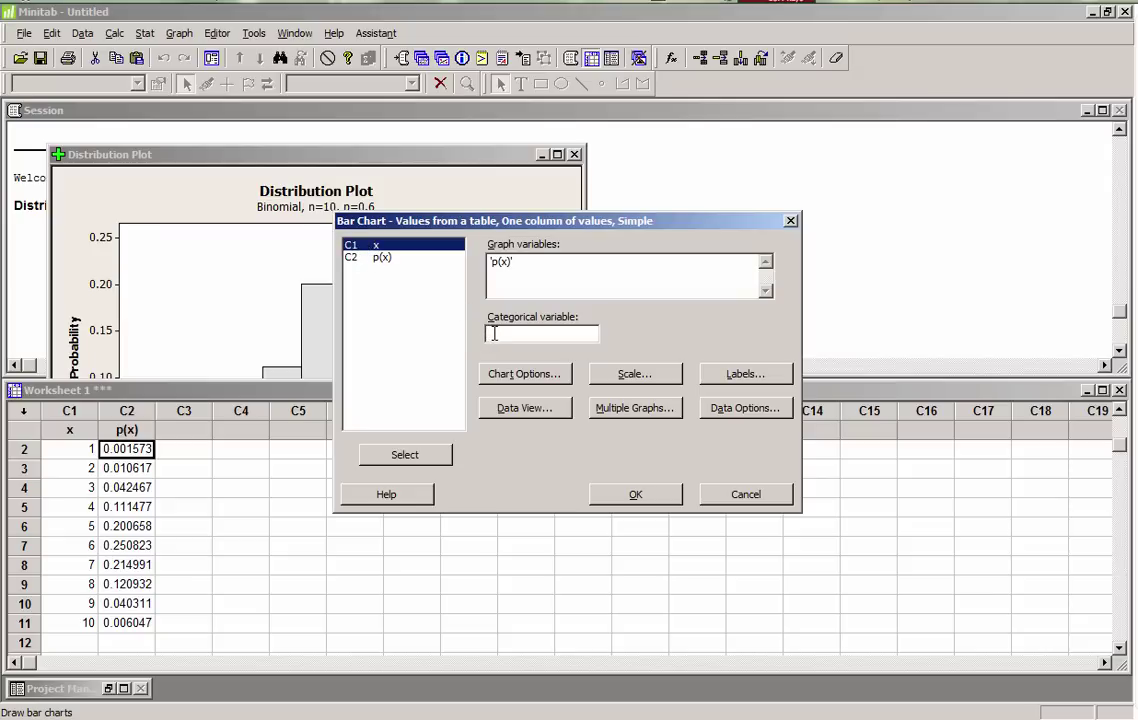
{"action": "left_click", "coordinate": [492, 334]}
{"action": "left_click", "coordinate": [350, 246]}
{"action": "left_click", "coordinate": [376, 456]}
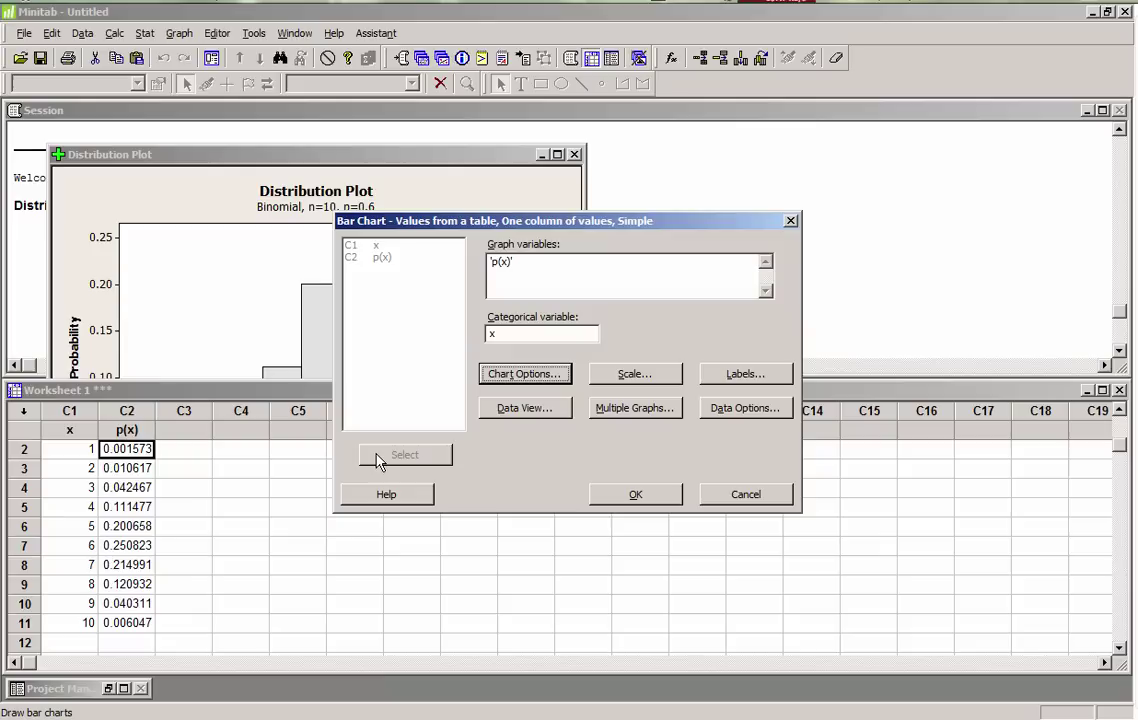
{"action": "left_click", "coordinate": [632, 494]}
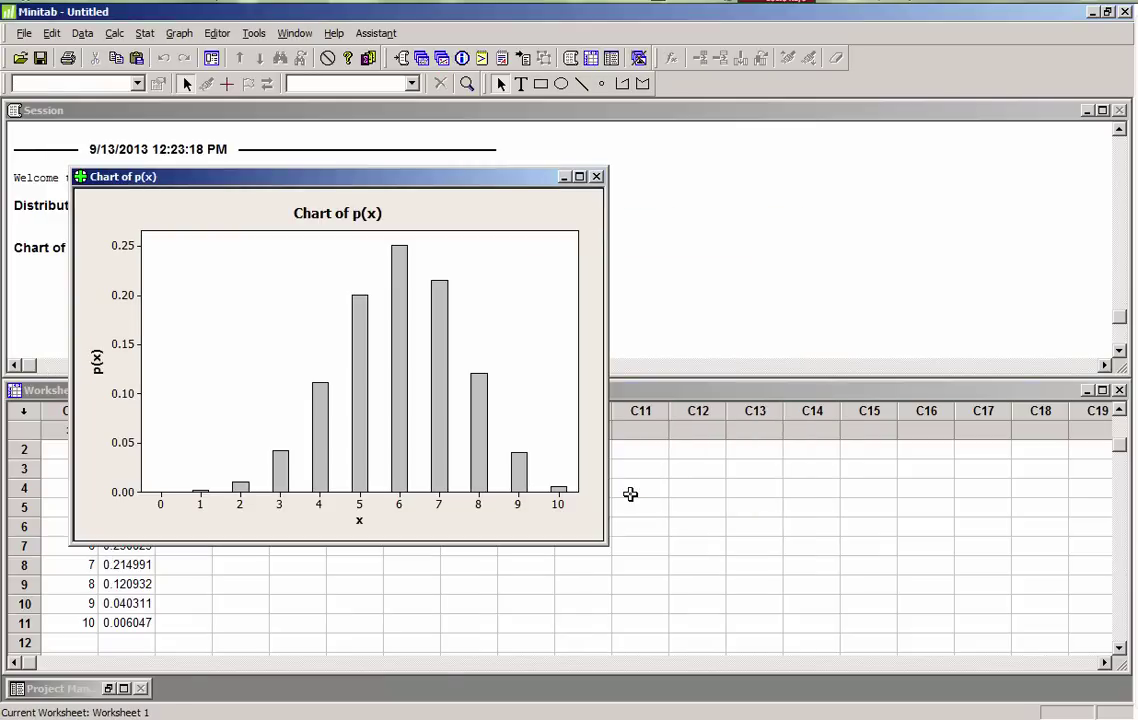
Step: Move the p(x) bar chart window to the right side of the screen
{"action": "mouse_move", "coordinate": [380, 179]}
{"action": "left_mouse_down"}
{"action": "mouse_move", "coordinate": [817, 177]}
{"action": "mouse_move", "coordinate": [838, 162]}
{"action": "left_mouse_up"}
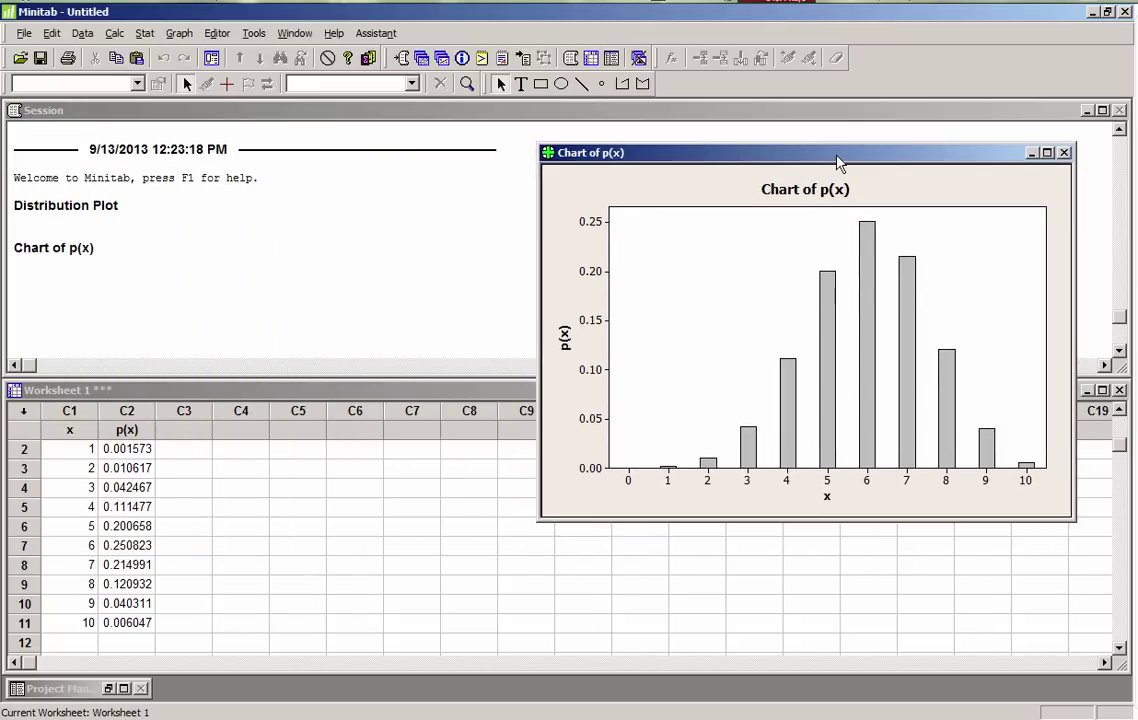